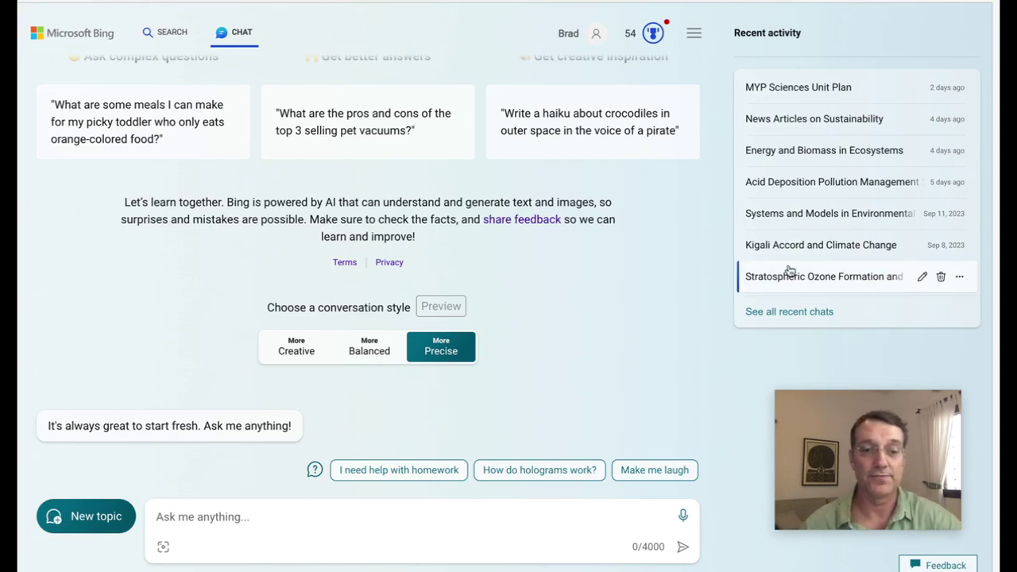
Request 5 declarative statements of inquiry for an MYP Individuals and Societies world history unit using Change, Systems, Global Interactions, and Identities and Relationships.
left_click(199, 519)
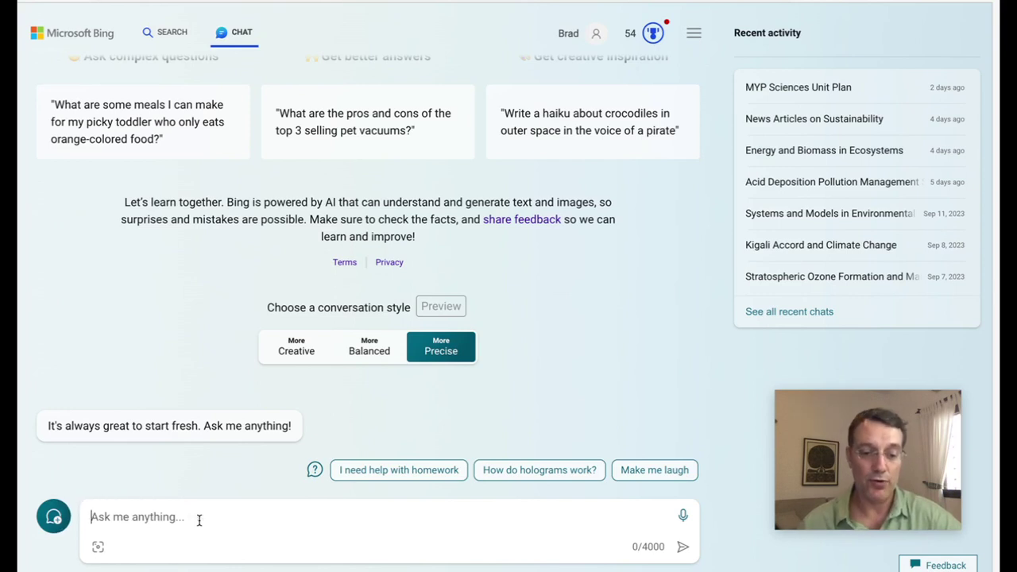
type("Write 5 statements of inquiry for an IB MYP Individuals and Societies unit of study about world history that includes the Key Concept ‘Change’, the Related Concepts ‘Systems’ and ‘Global Interactions’, and the Global Context ‘Identities and Relationships’. Each statement must be a declarative sentence (not a question) and it must include explicit references to the MYP key concept, related concept and global context.")
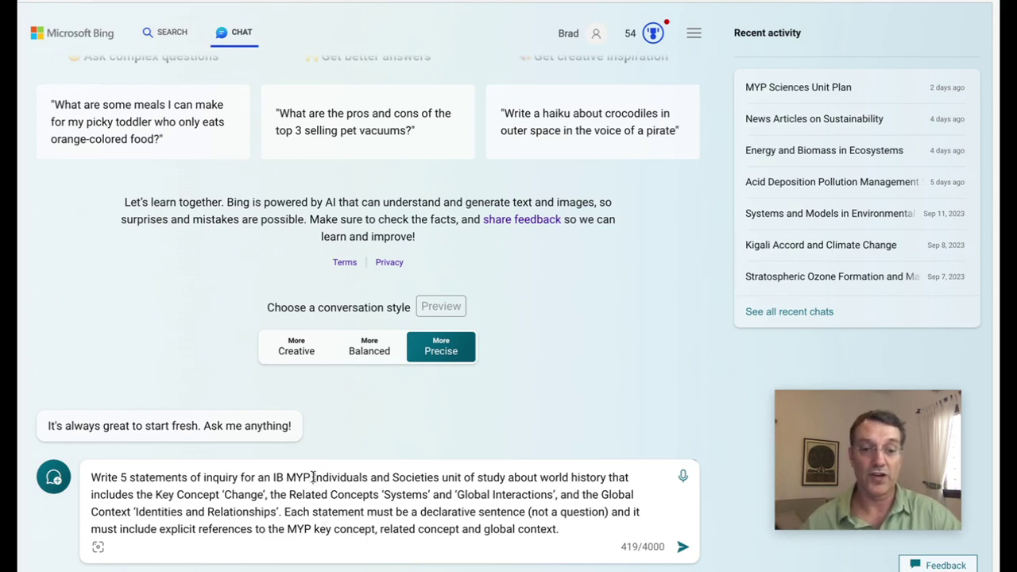
left_click_drag(312, 477, 437, 485)
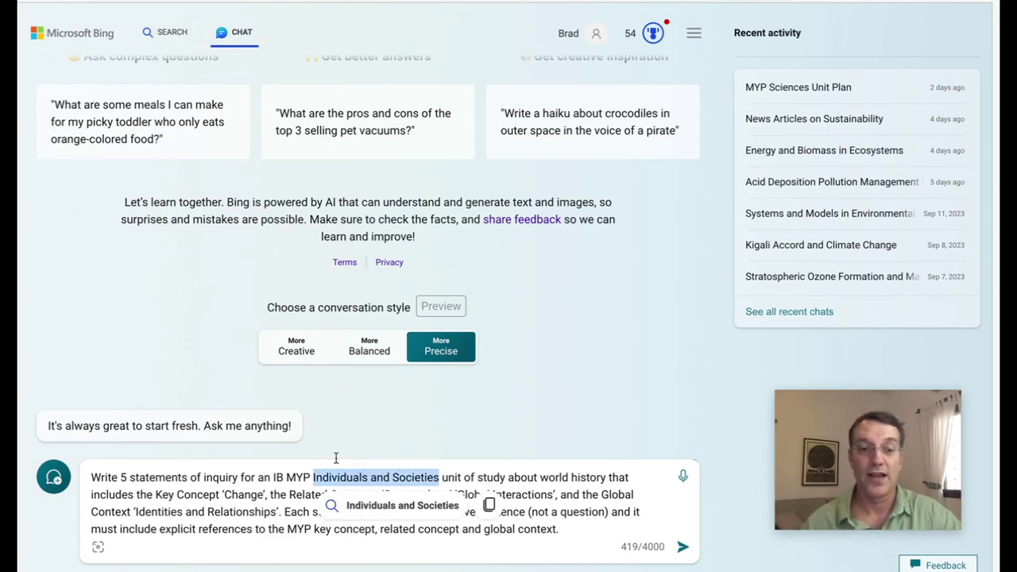
left_click_drag(541, 477, 605, 481)
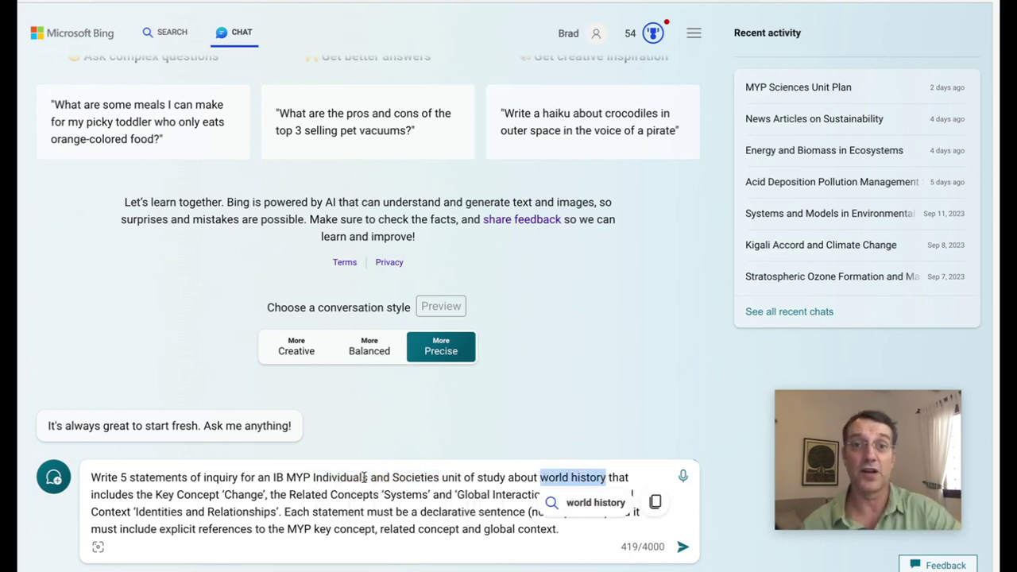
double_click(243, 494)
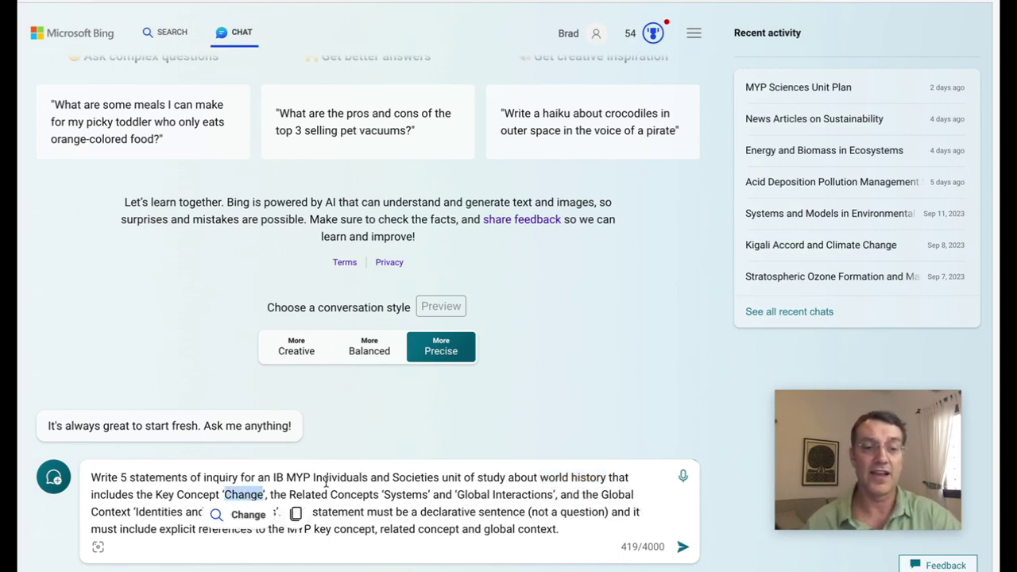
double_click(410, 496)
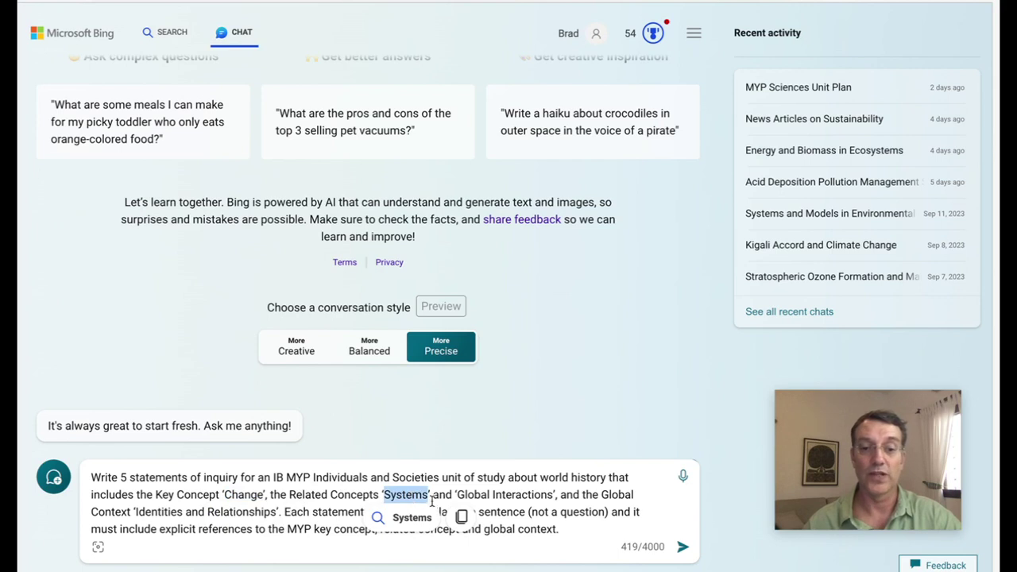
left_click_drag(458, 494, 551, 497)
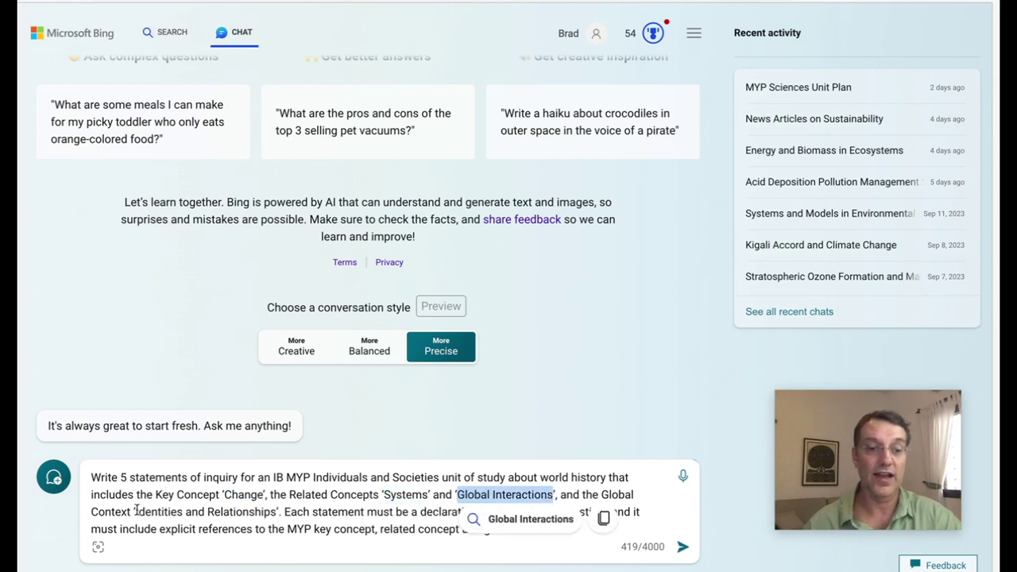
left_click_drag(135, 512, 276, 515)
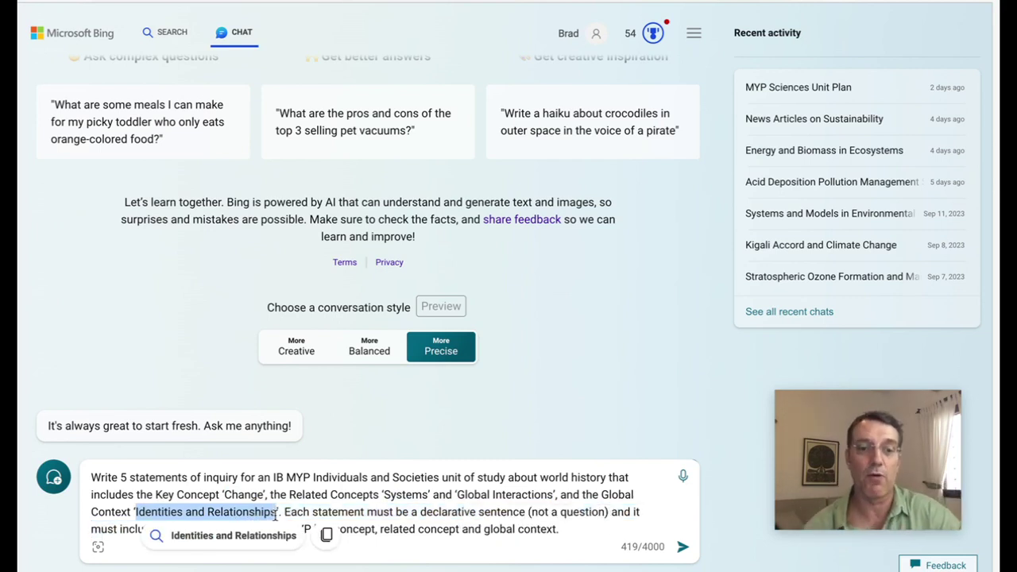
left_click(356, 497)
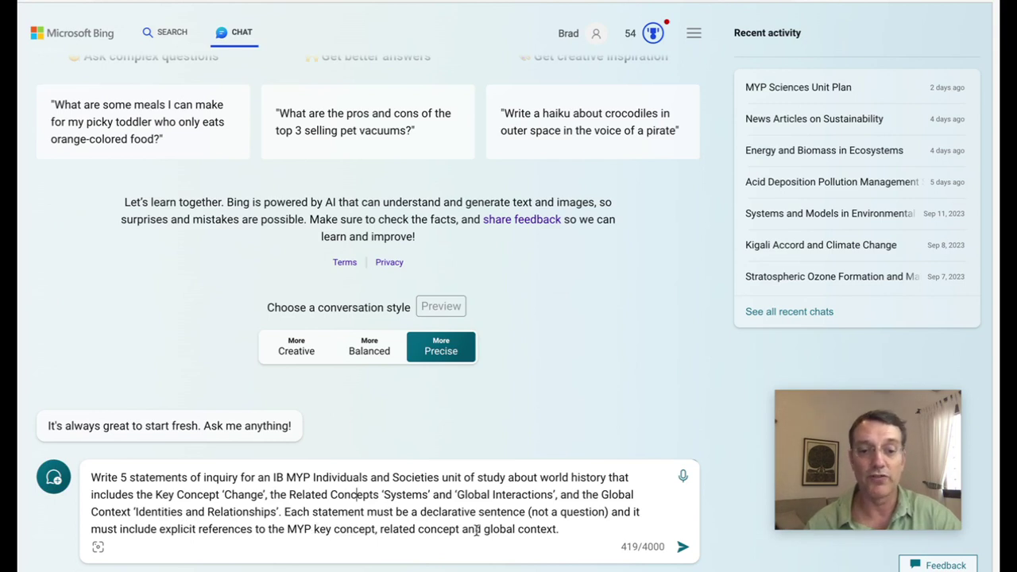
left_click(683, 548)
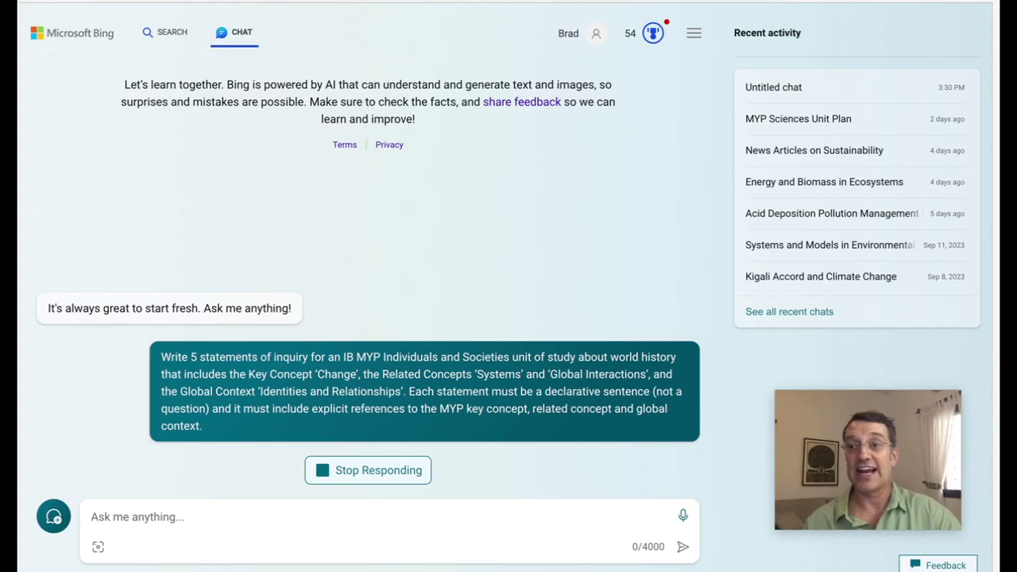
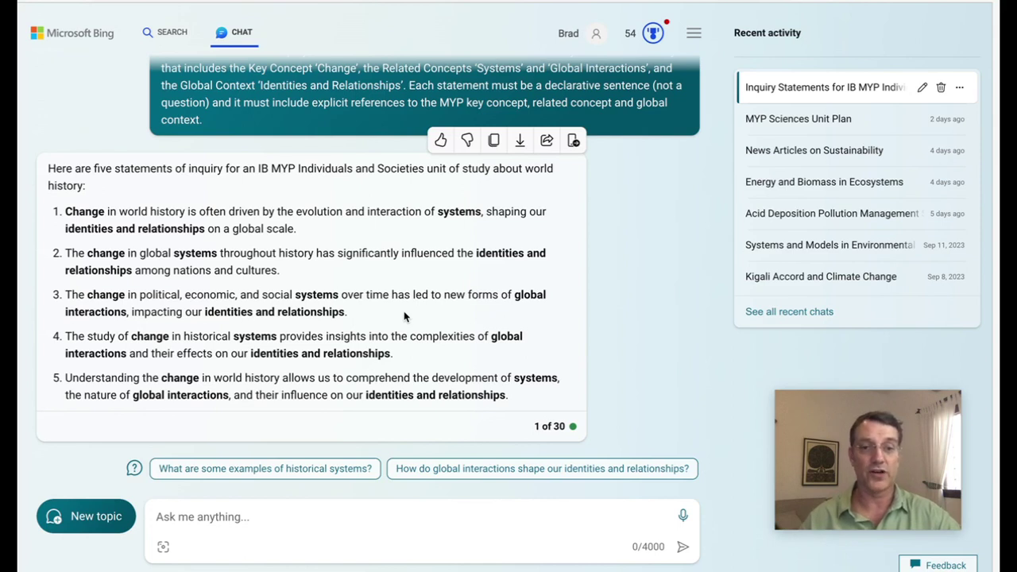
Copy the third statement of inquiry from the response into the message box.
left_click_drag(347, 312, 58, 299)
key("ctrl+c")
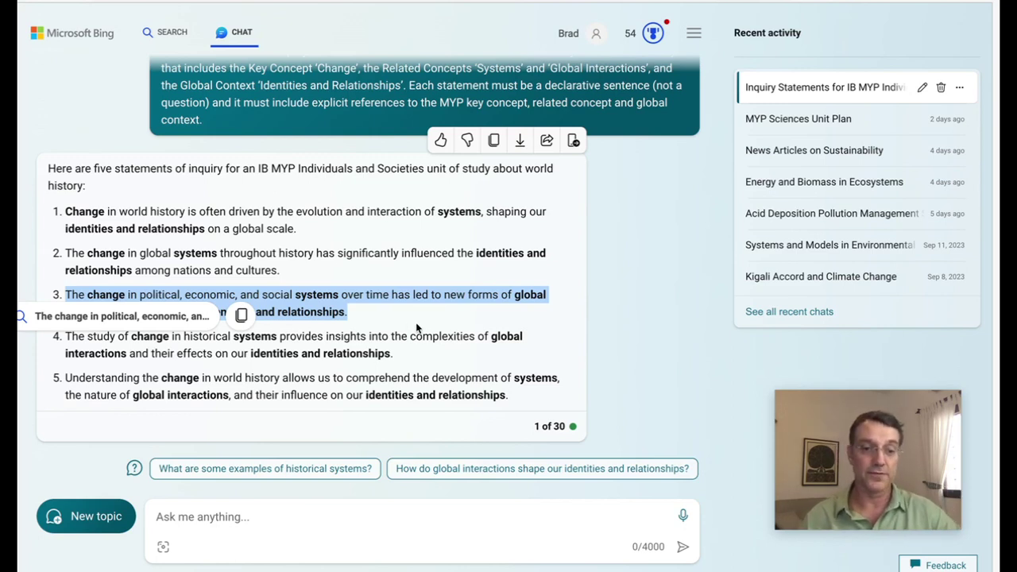
left_click(231, 525)
key("ctrl+v")
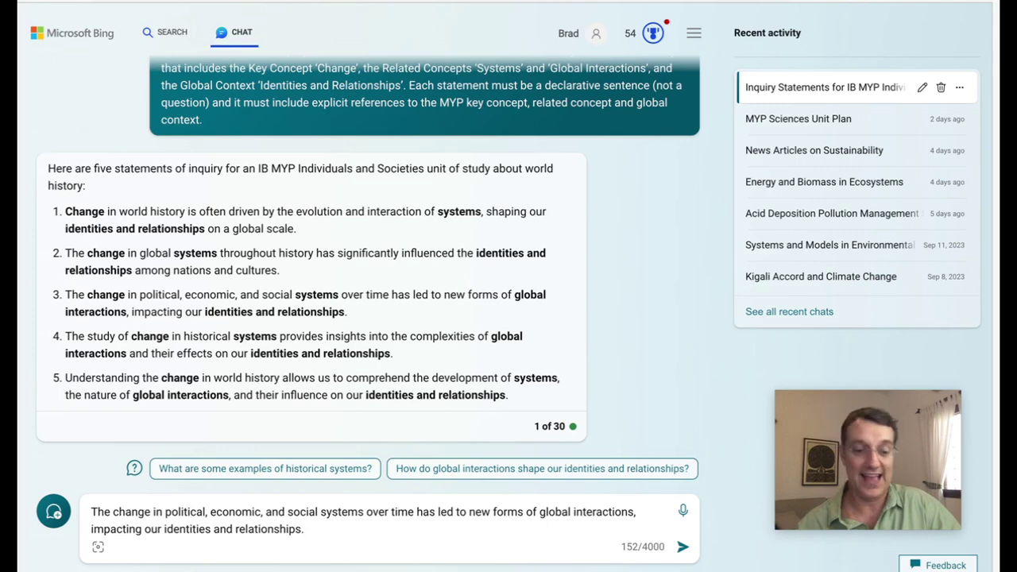
left_click(48, 467)
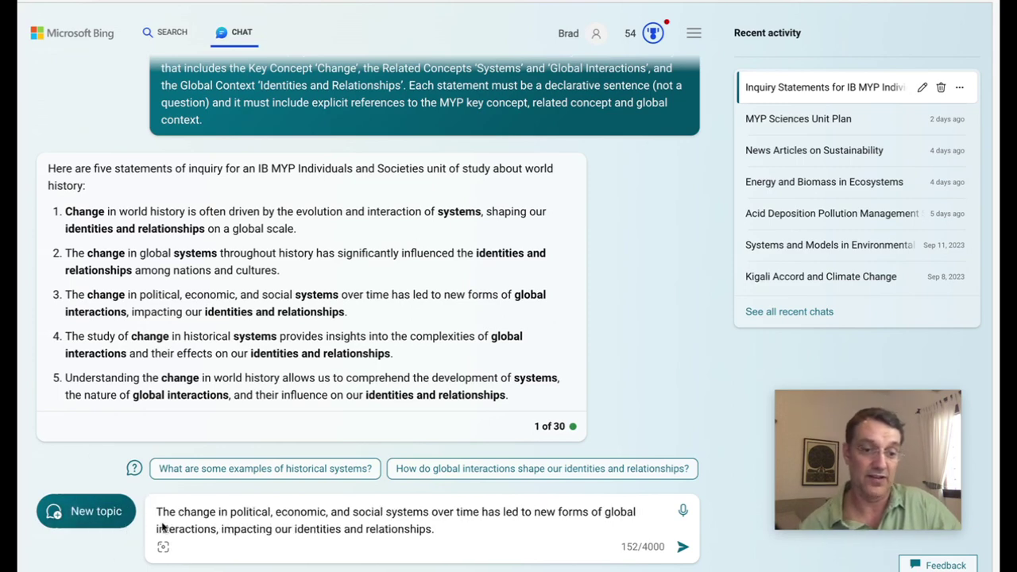
Replace the draft with a request for 5 statements of inquiry for an MYP Visual arts Expressionist movement unit using Communication, Audience, Expression, and Identities and Relationships.
triple_click(211, 512)
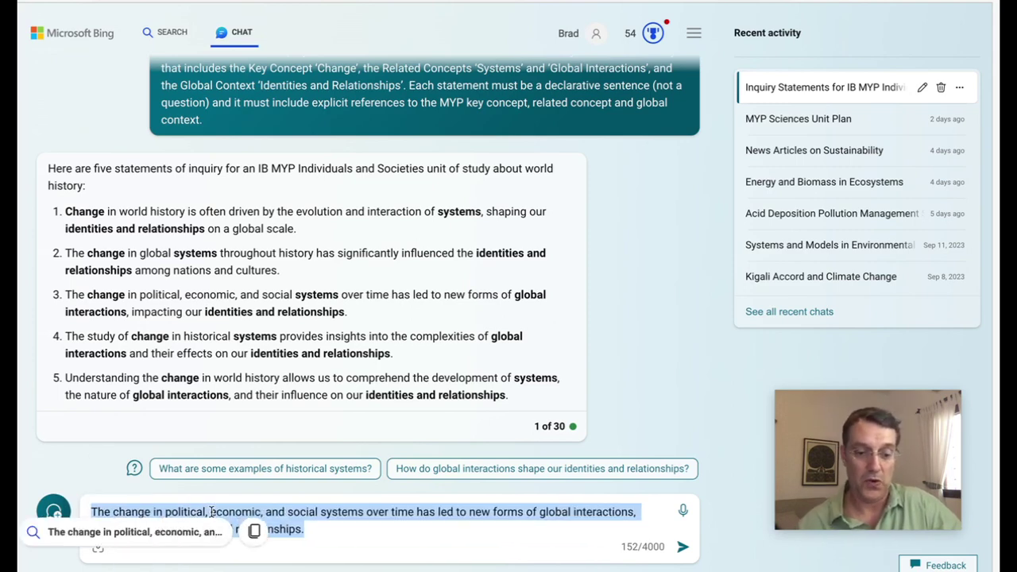
type("Write 5 statements of inquiry for an IB MYP Visual arts unit of study about the Expressionist movement that includes the Key Concept ‘Communication’, the Related Concepts ‘Audience’ and ‘Expression’, and the Global Context ‘Identities and Relationships’.")
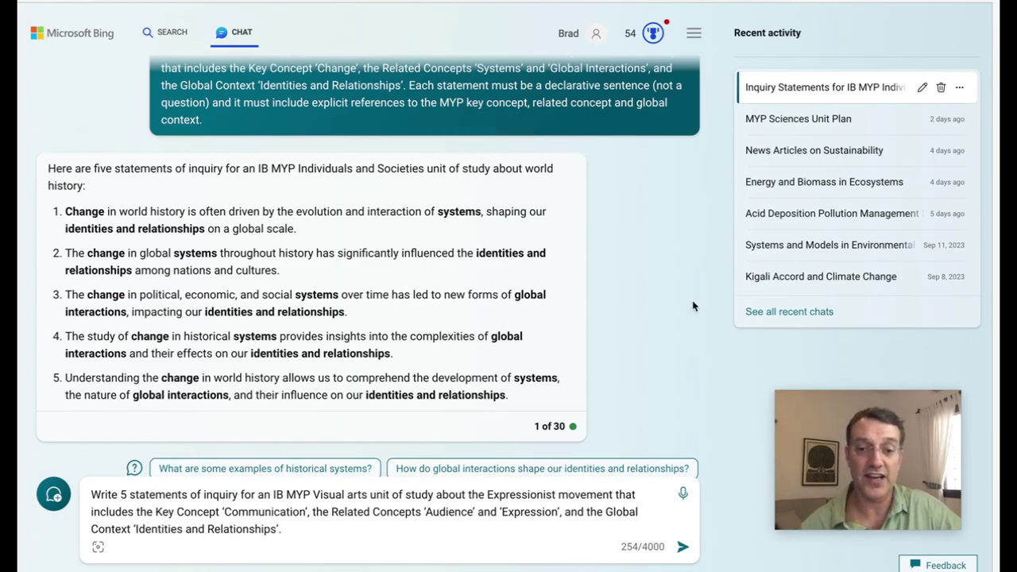
scroll(692, 306, "up", 3)
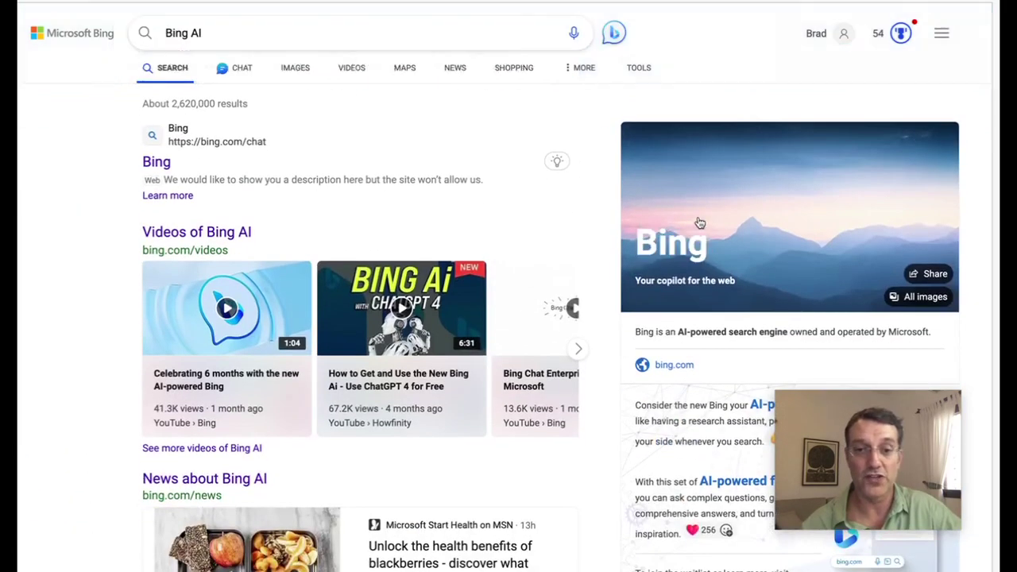
scroll(699, 223, "down", 3)
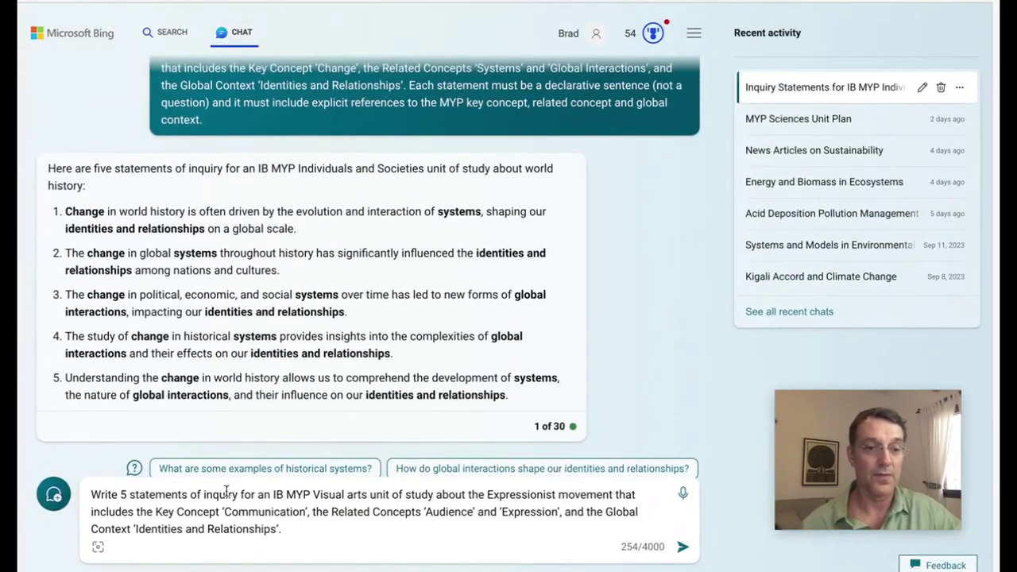
Review the drafted prompt's subject, unit topic, key concept, related concepts and global context.
left_click(273, 496)
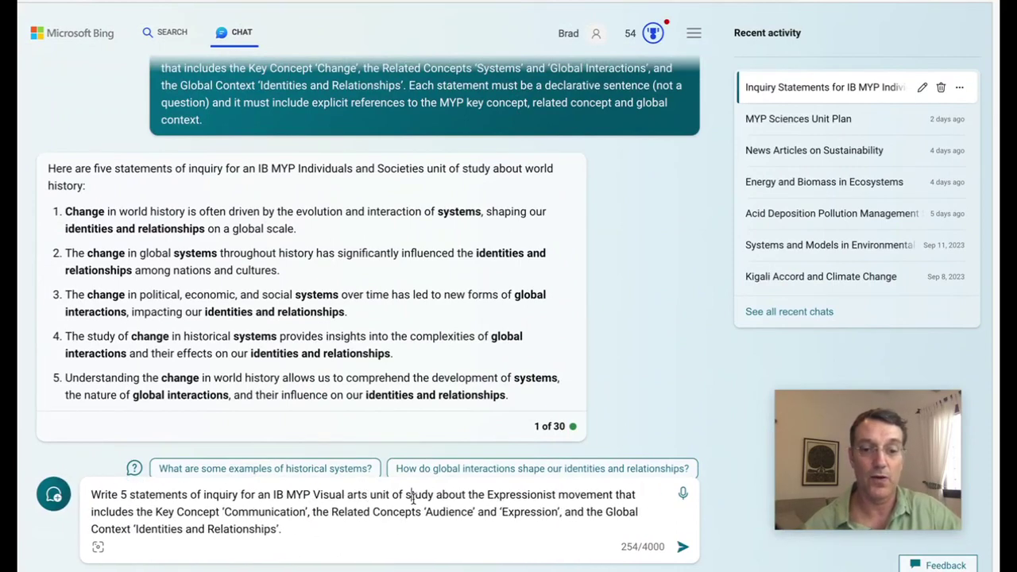
left_click(388, 494)
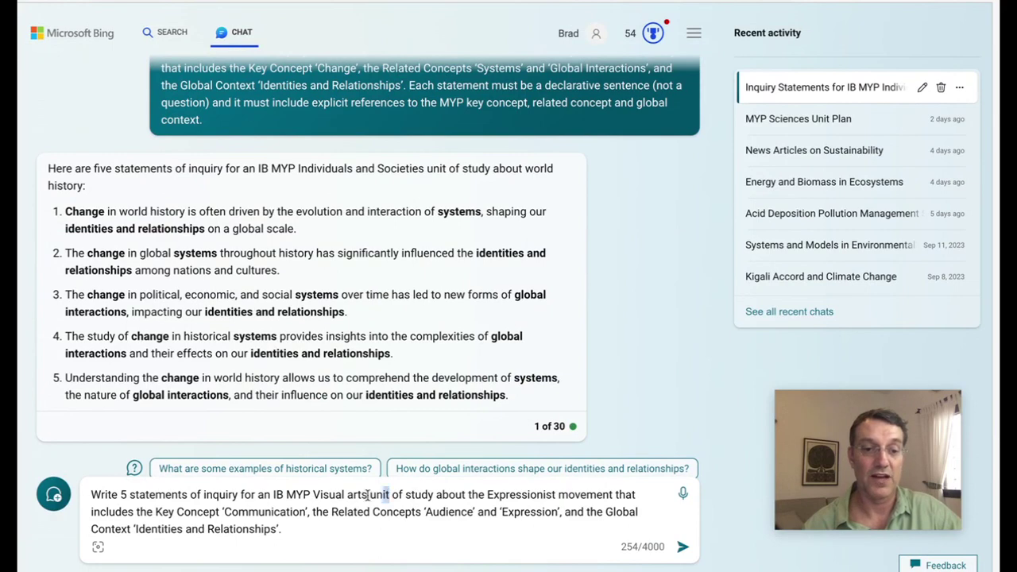
left_click_drag(368, 494, 313, 494)
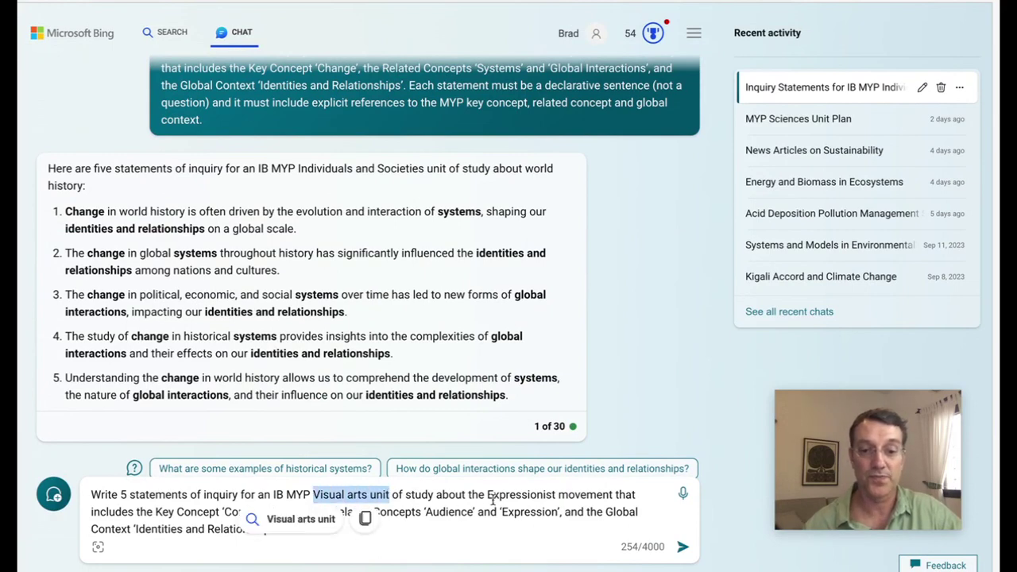
left_click_drag(487, 495, 610, 496)
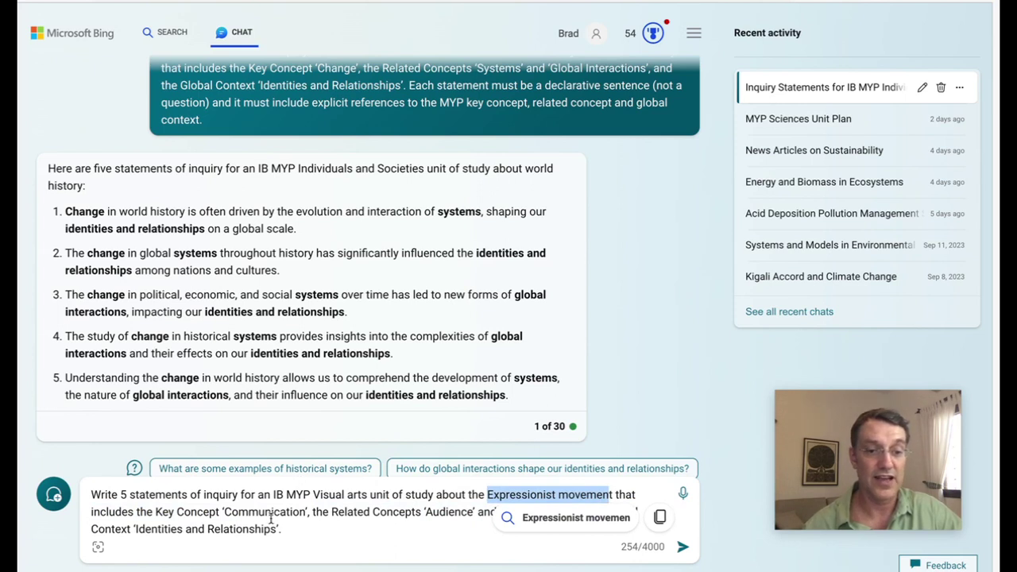
double_click(270, 514)
double_click(446, 512)
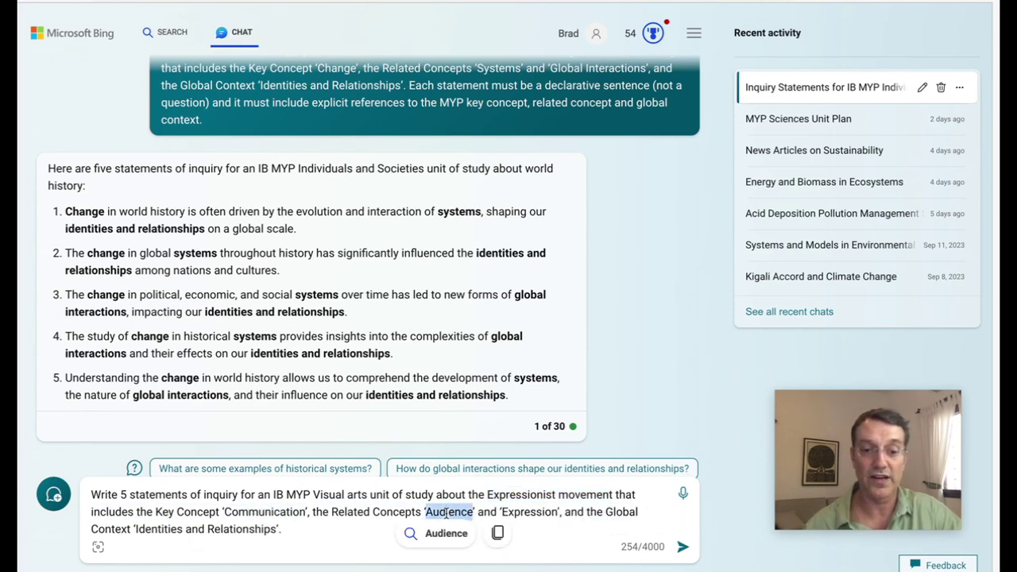
double_click(537, 513)
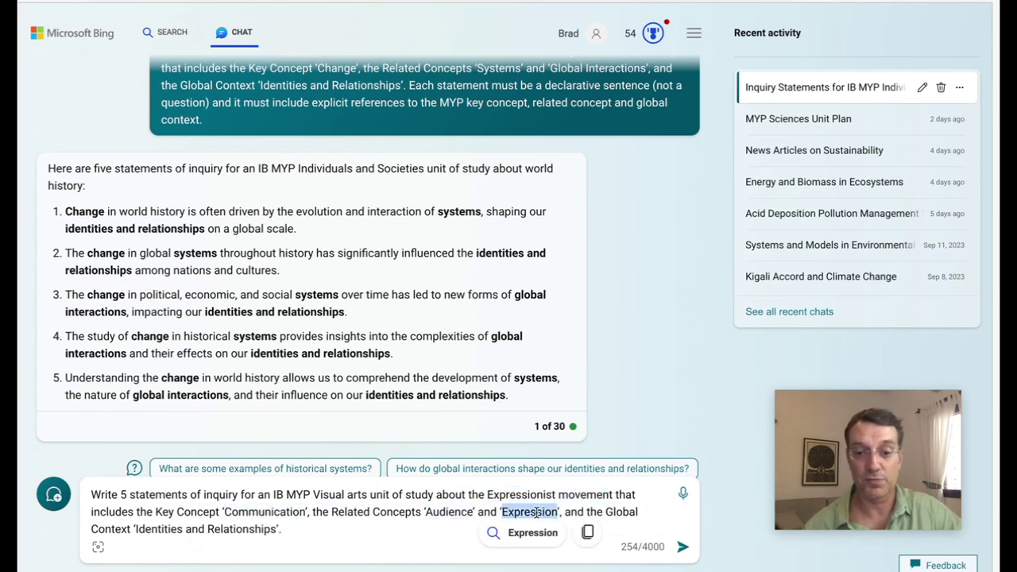
left_click(137, 530)
left_click(237, 531)
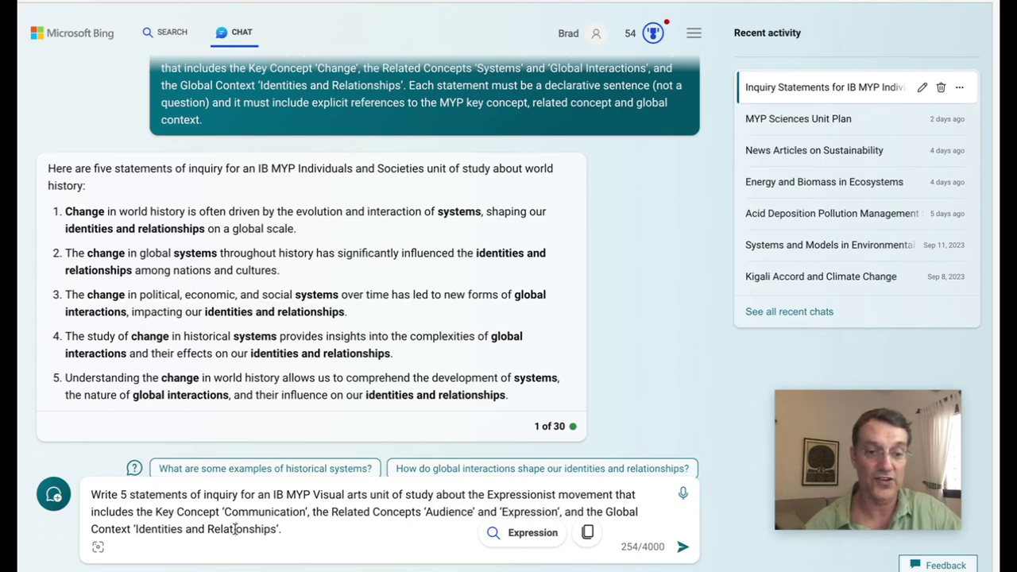
Append to the drafted prompt that each statement must be a declarative sentence - not a question - that addresses the key and related concepts and the global context.
left_click(310, 534)
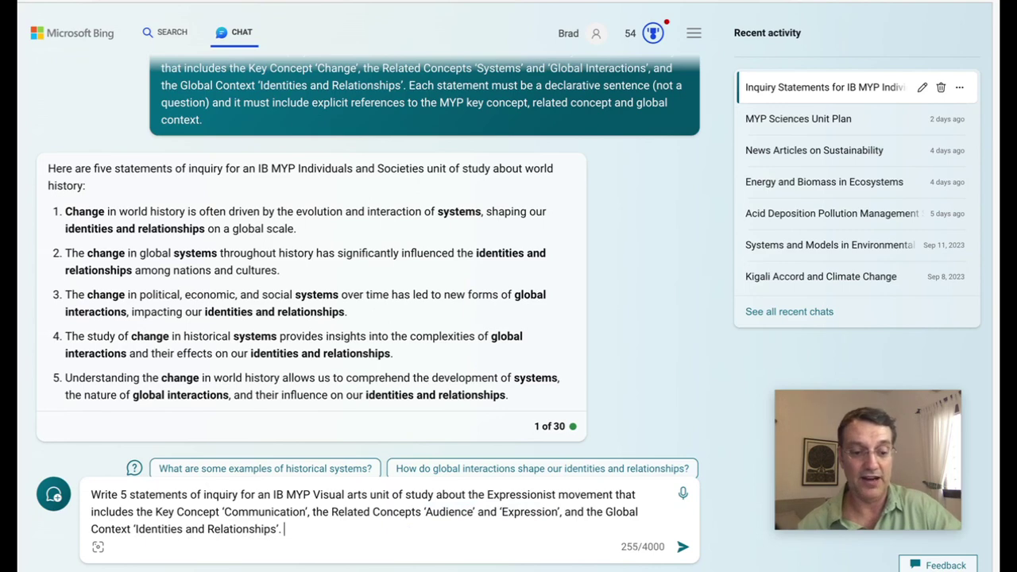
type("Each sta")
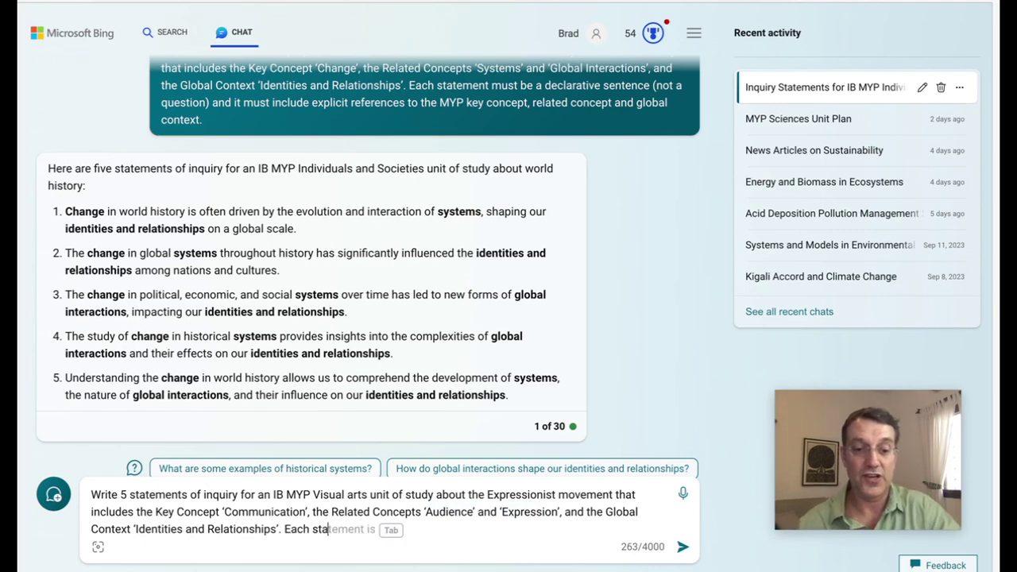
type("tement mus")
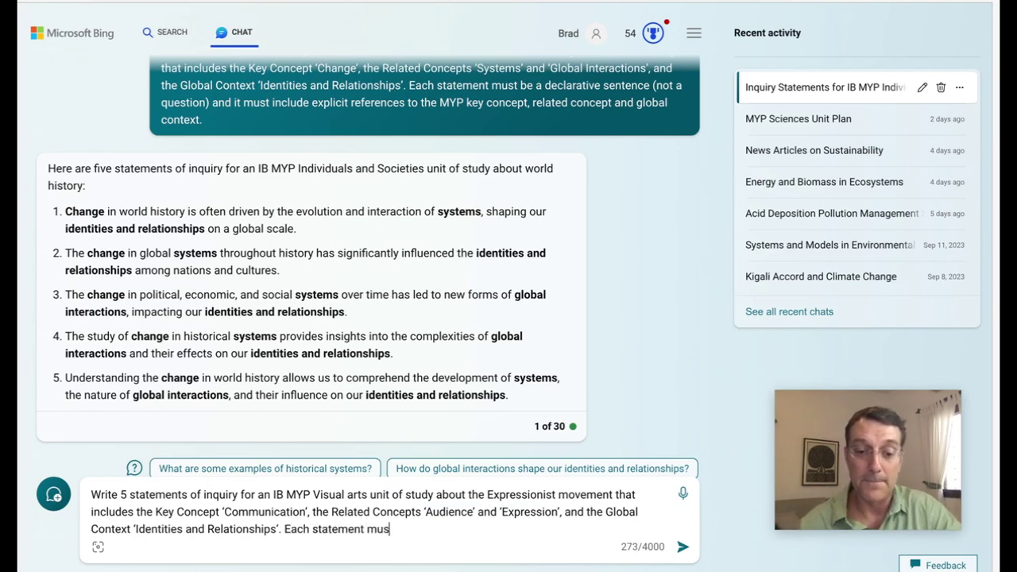
type("t be a declara")
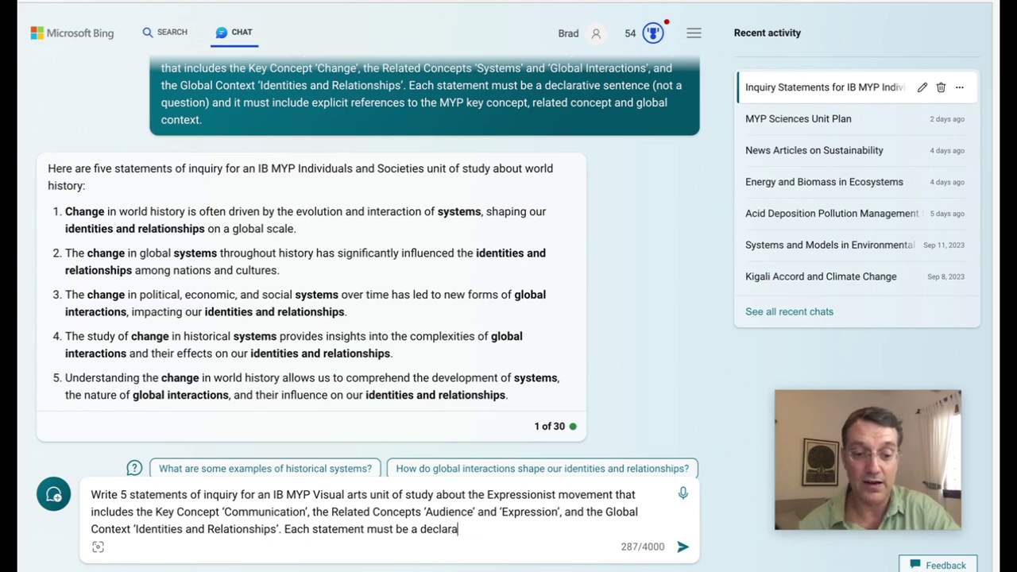
type("tive senten")
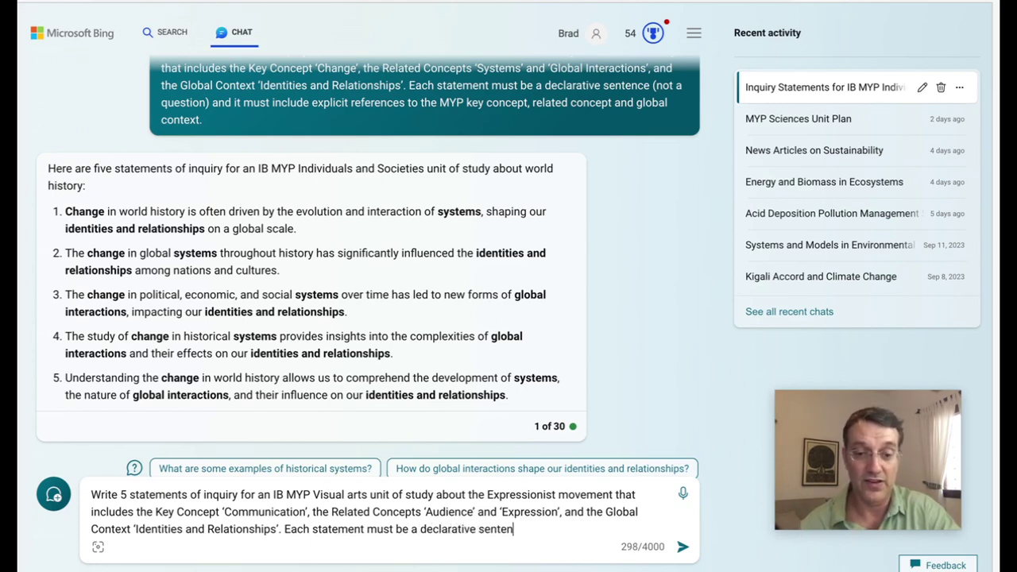
type("ce - not a ")
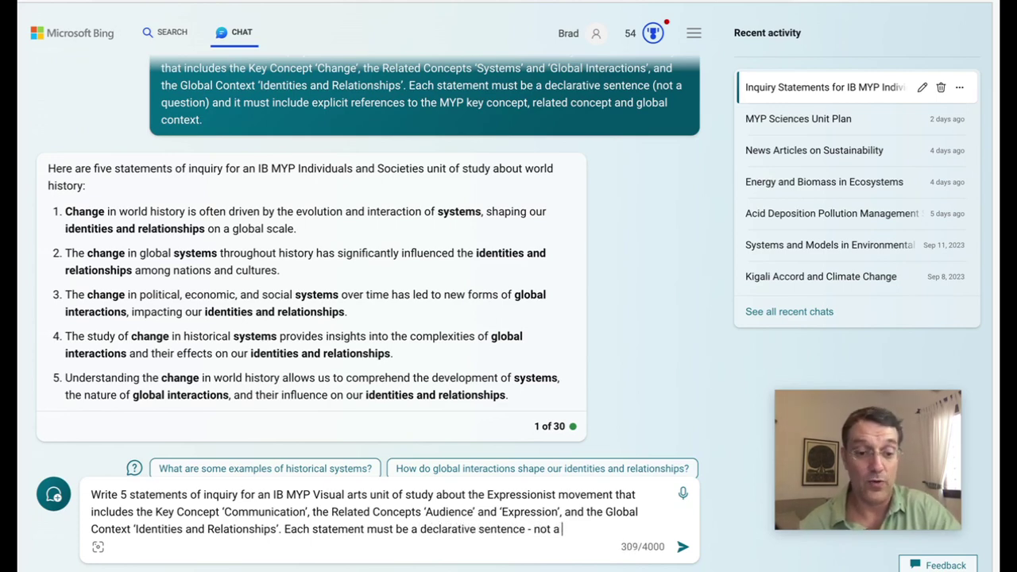
type("question - that ")
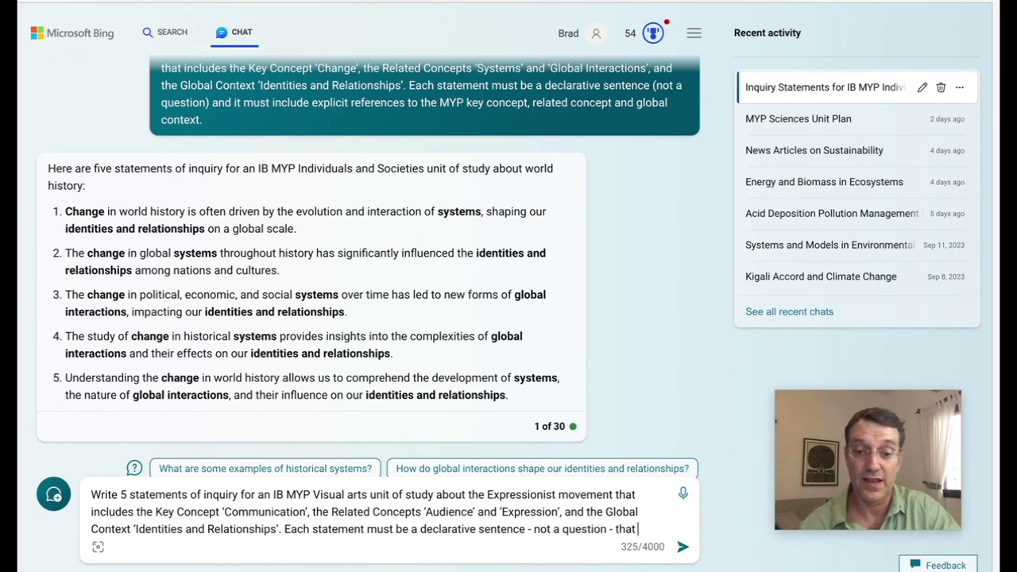
type("addre")
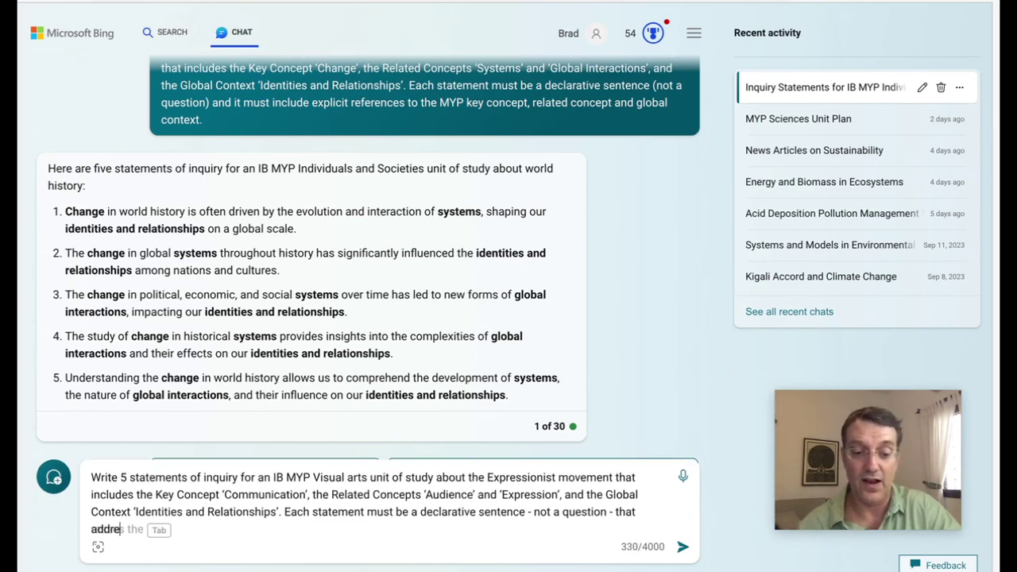
type("sses the ")
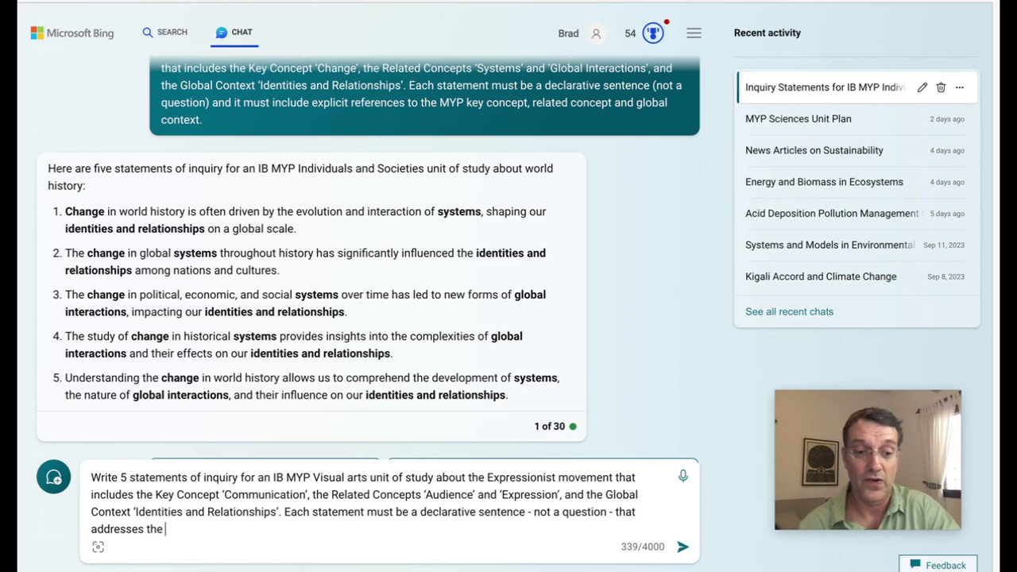
type("key and re")
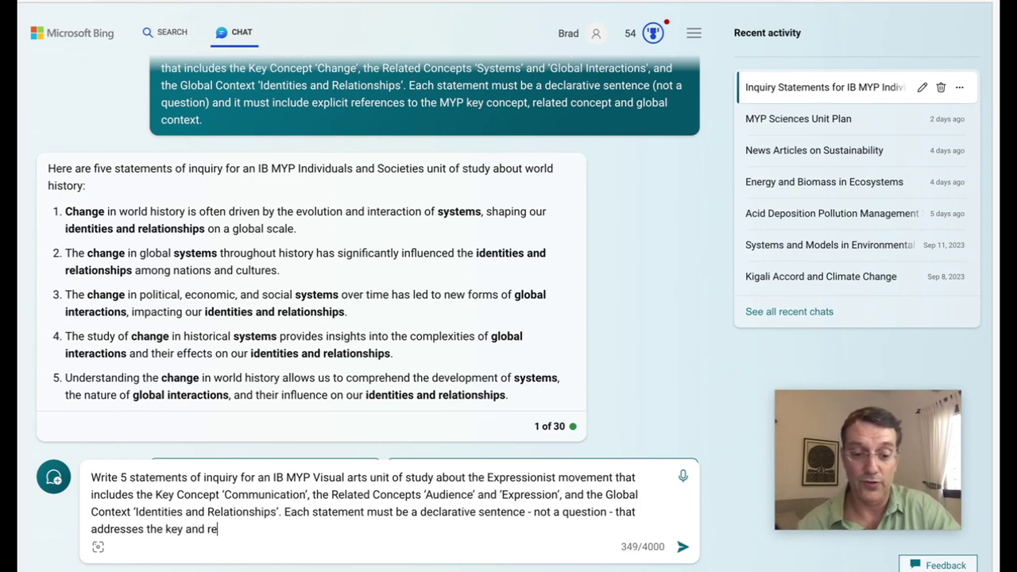
type("lated concpts ")
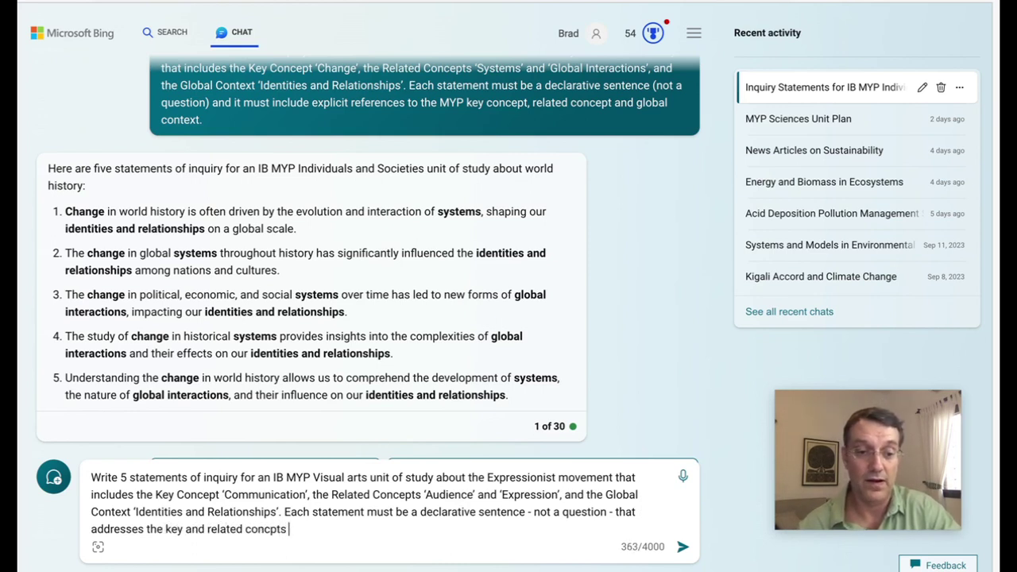
type("and the global ")
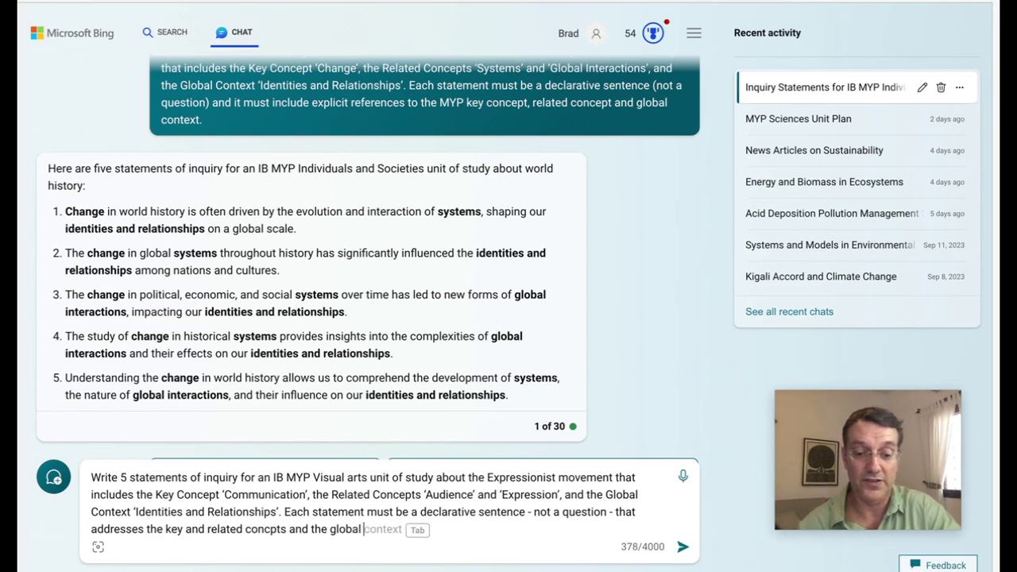
type("copmntext.")
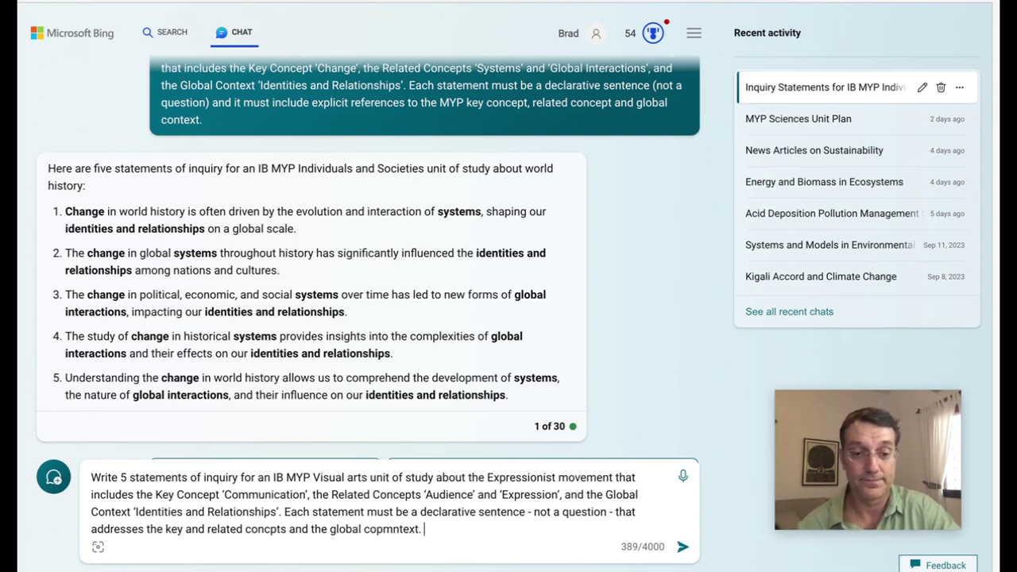
Correct the misspelled words to "context" and "concepts" in the drafted prompt's last sentence, and send the request.
left_click(390, 529)
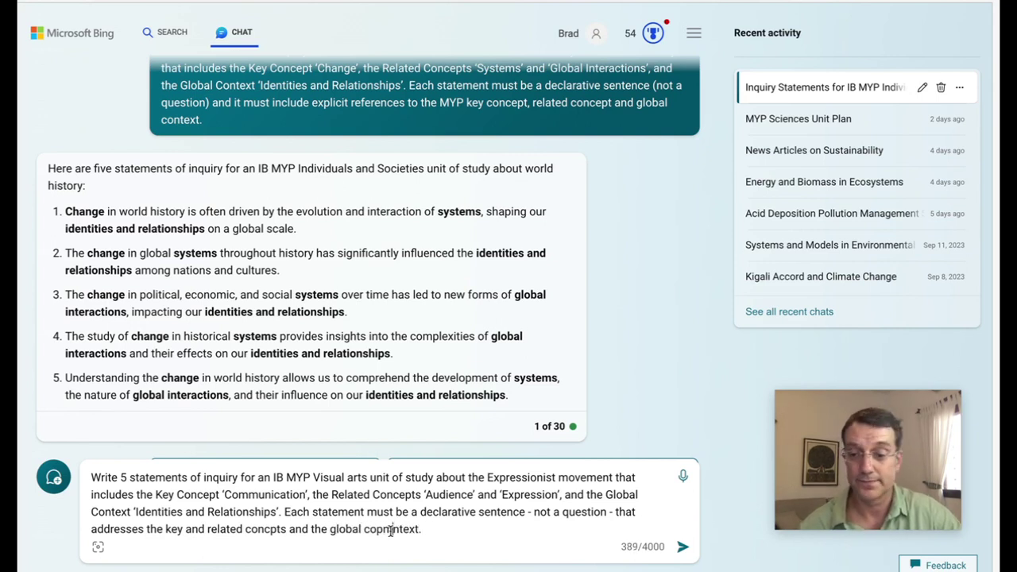
key("BackSpace")
key("BackSpace")
left_click(265, 529)
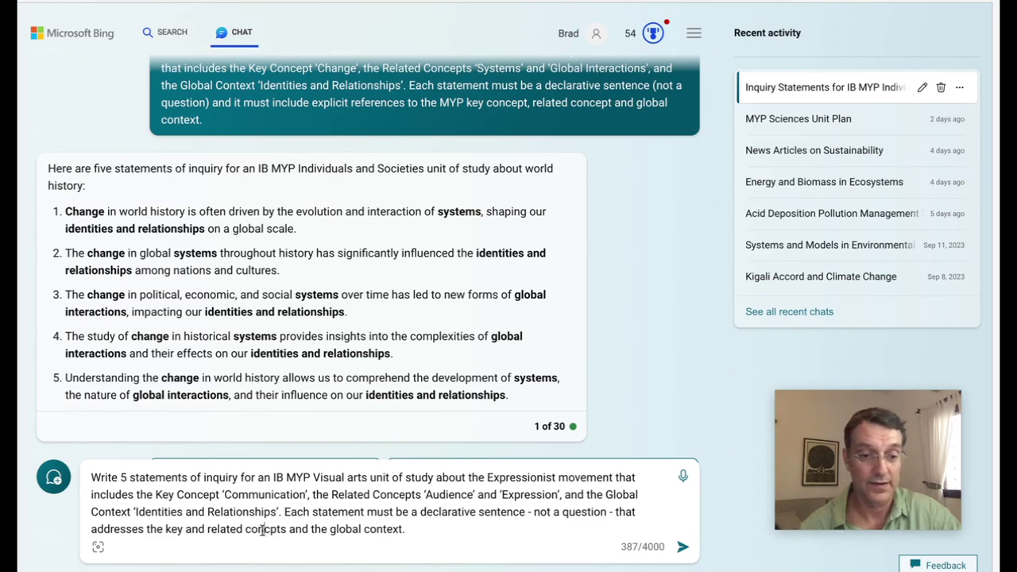
type("eme")
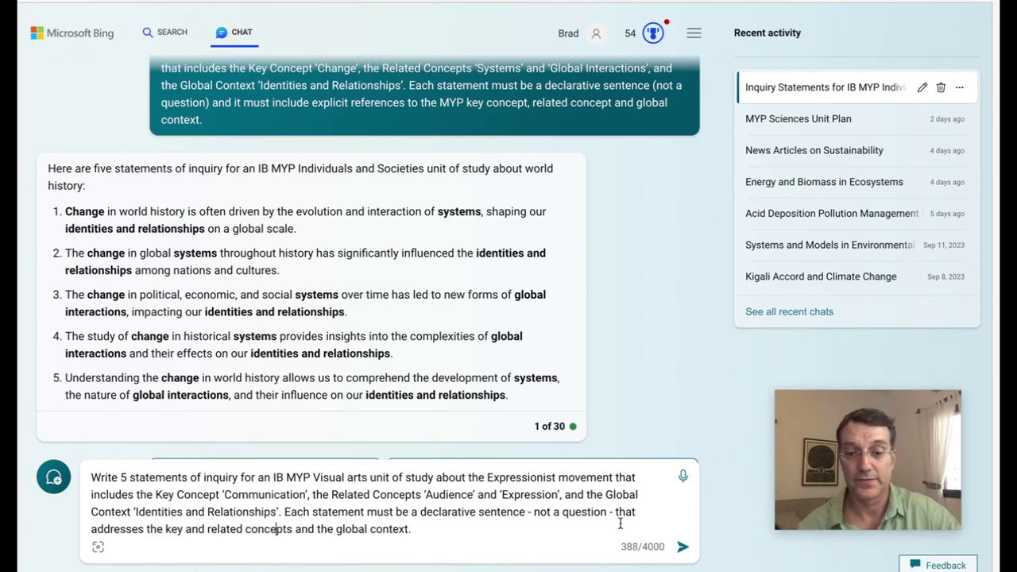
left_click(682, 547)
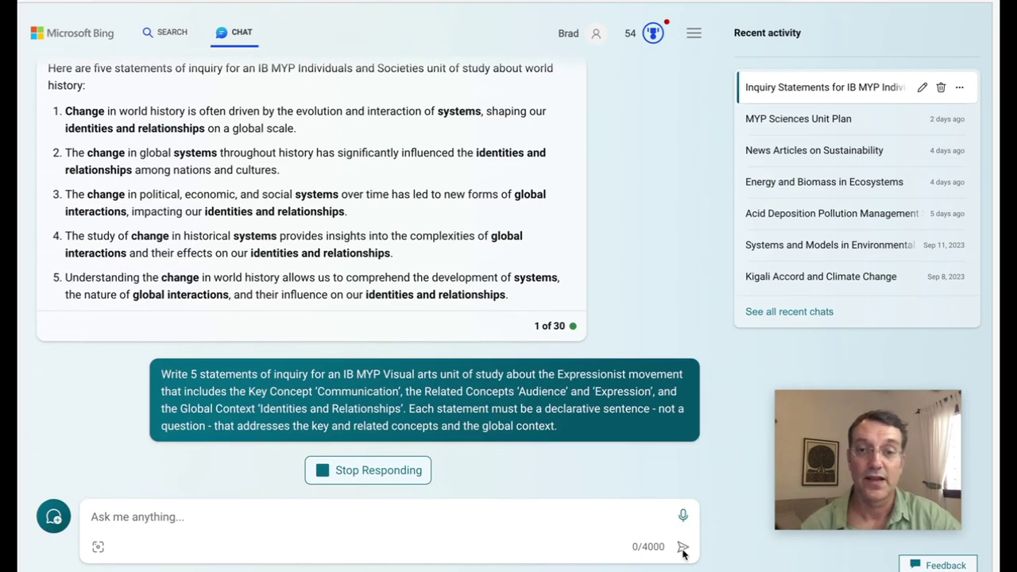